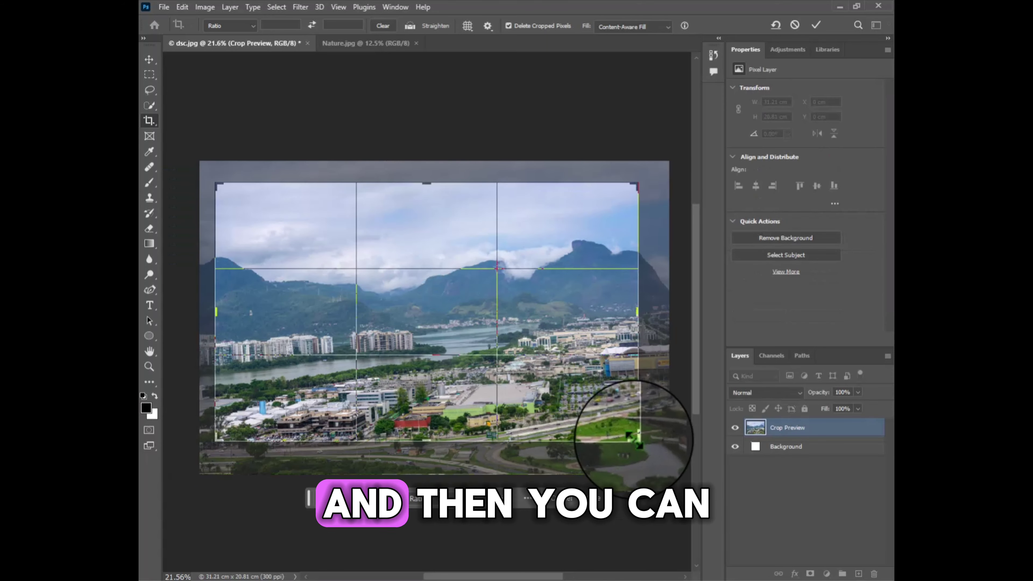
- Try extending the canvas of dsc.jpg on all sides to about 33.28 × 23.05 cm with a slightly rotated photo, and undo the crop
{"action": "left_click_drag", "start_coordinate": [635, 439], "coordinate": [658, 466]}
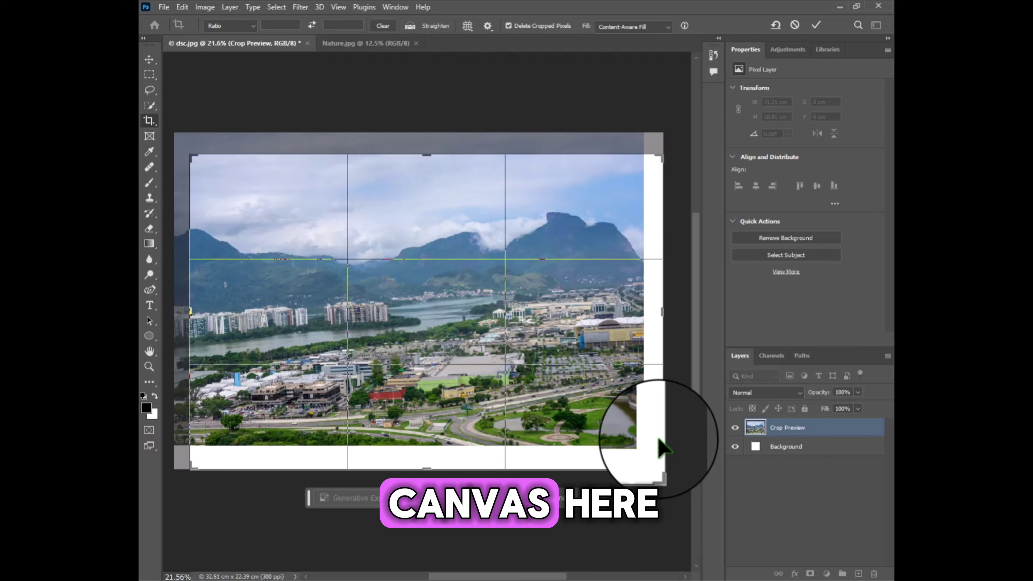
{"action": "scroll", "coordinate": [462, 314], "scroll_direction": "down", "scroll_amount": 1}
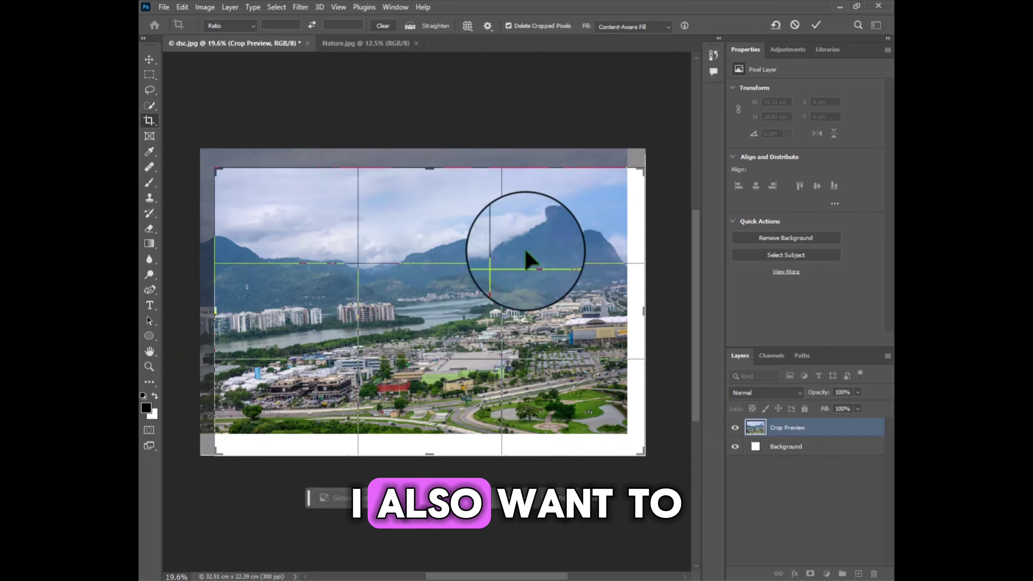
{"action": "left_click_drag", "start_coordinate": [208, 162], "coordinate": [202, 149]}
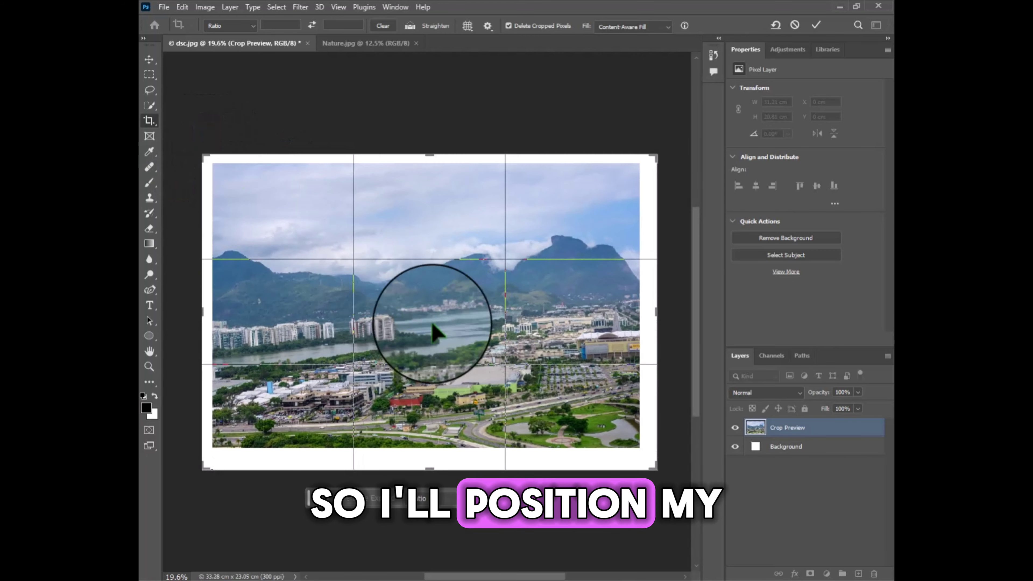
{"action": "left_click_drag", "start_coordinate": [667, 476], "coordinate": [663, 474]}
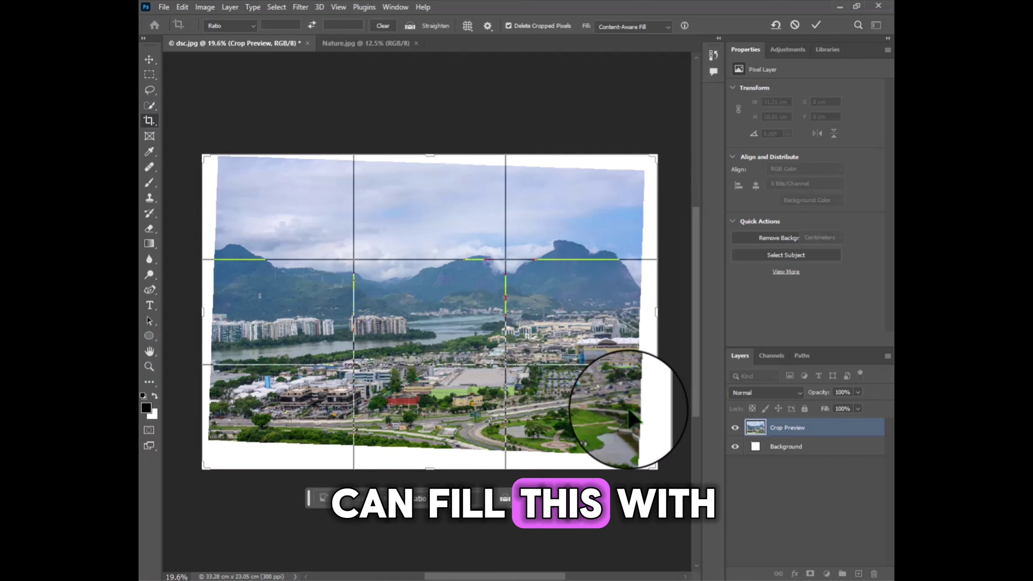
{"action": "key", "text": "Return"}
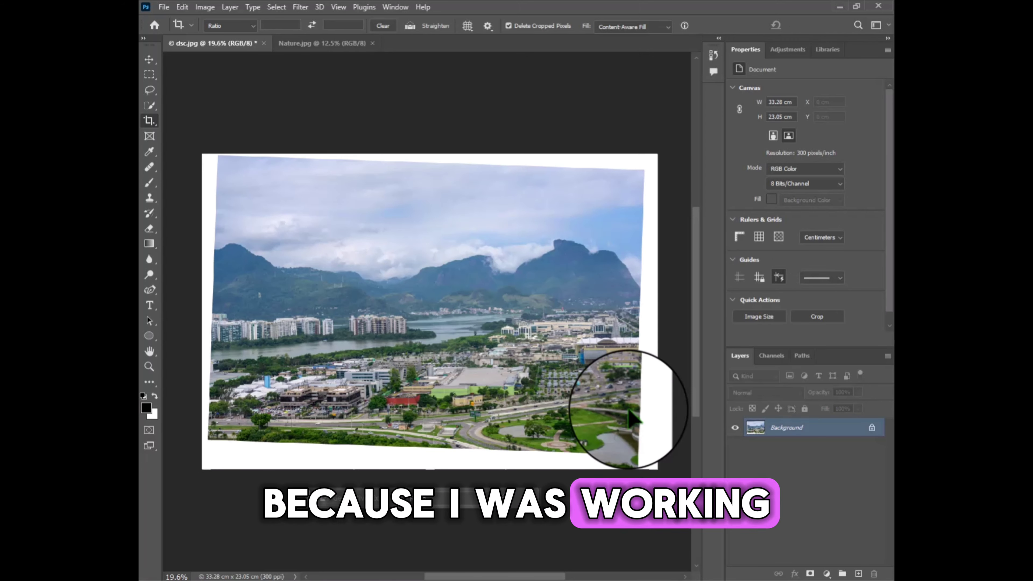
{"action": "key", "text": "ctrl+z"}
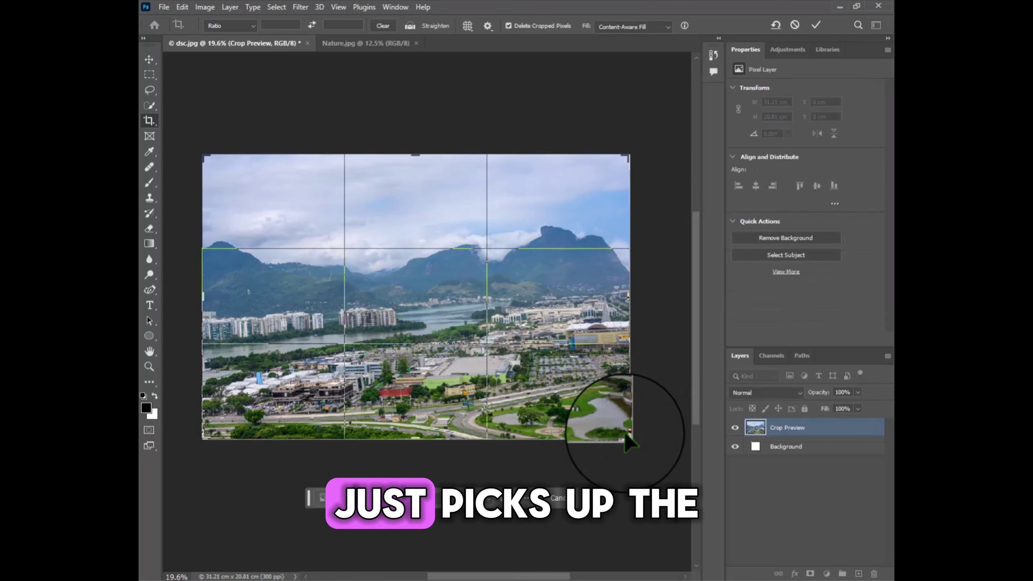
- Preview a crop enlarged to about 32.5 × 23.23 cm with Background (default) fill, turn off Delete Cropped Pixels, and cancel the enlargement
{"action": "mouse_move", "coordinate": [632, 440]}
{"action": "left_mouse_down"}
{"action": "mouse_move", "coordinate": [623, 429]}
{"action": "mouse_move", "coordinate": [634, 451]}
{"action": "left_mouse_up"}
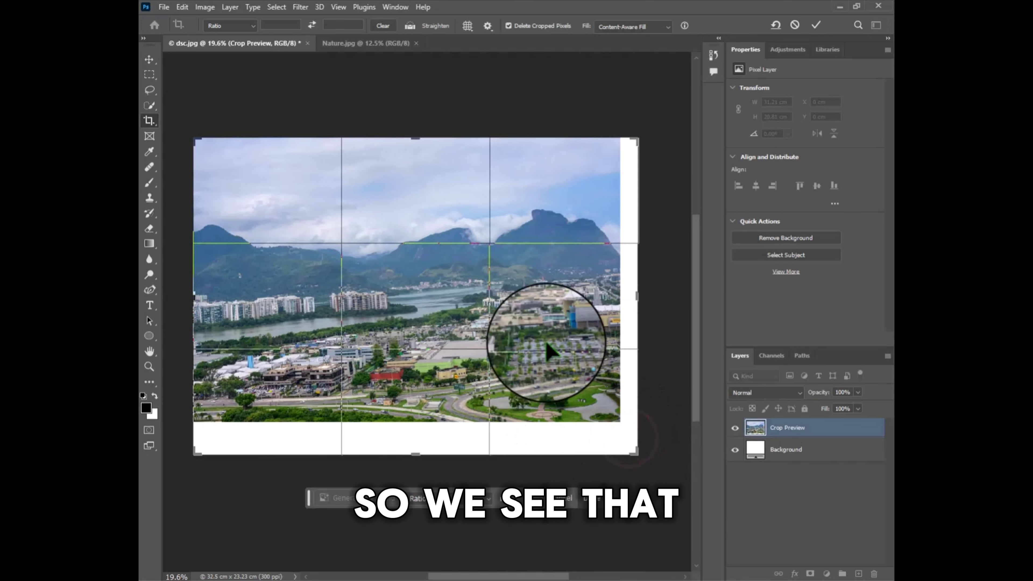
{"action": "left_click", "coordinate": [632, 26]}
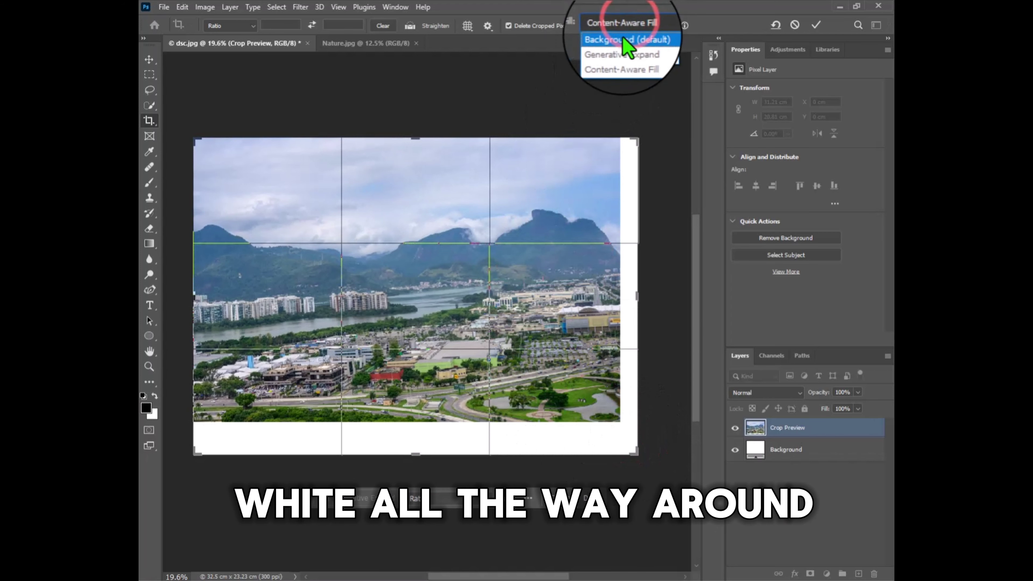
{"action": "left_click", "coordinate": [626, 36]}
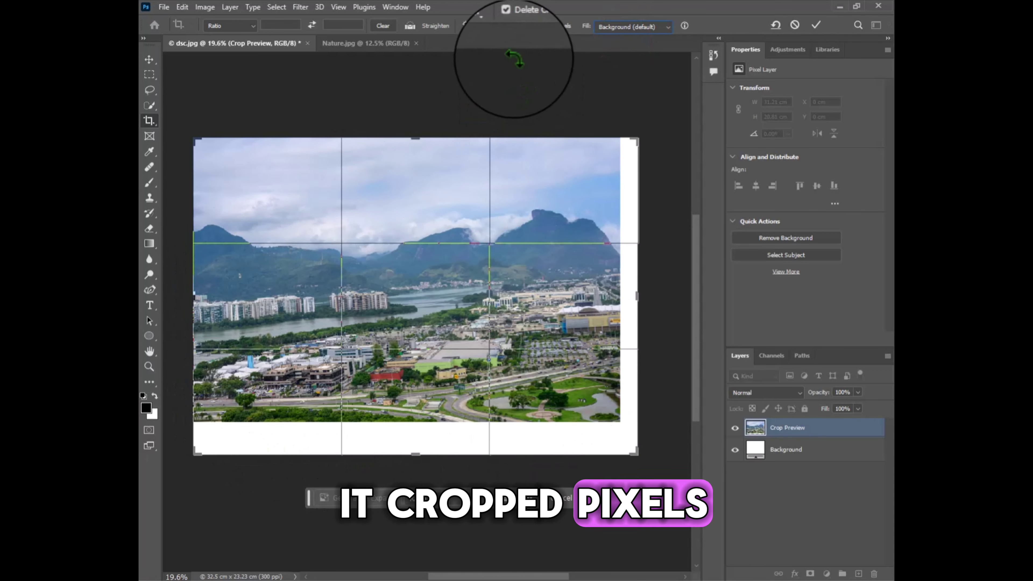
{"action": "left_click", "coordinate": [507, 25]}
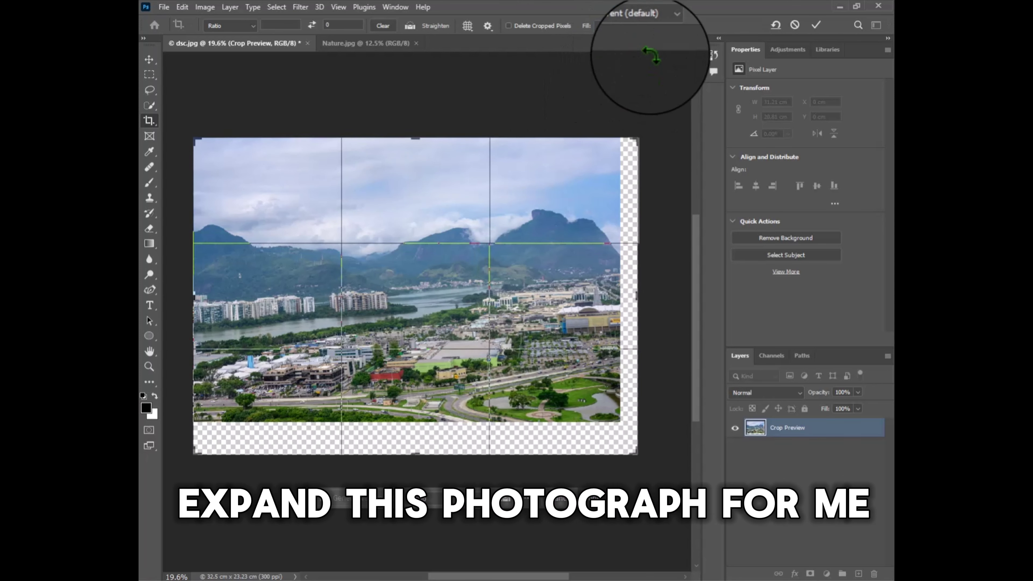
{"action": "key", "text": "Escape"}
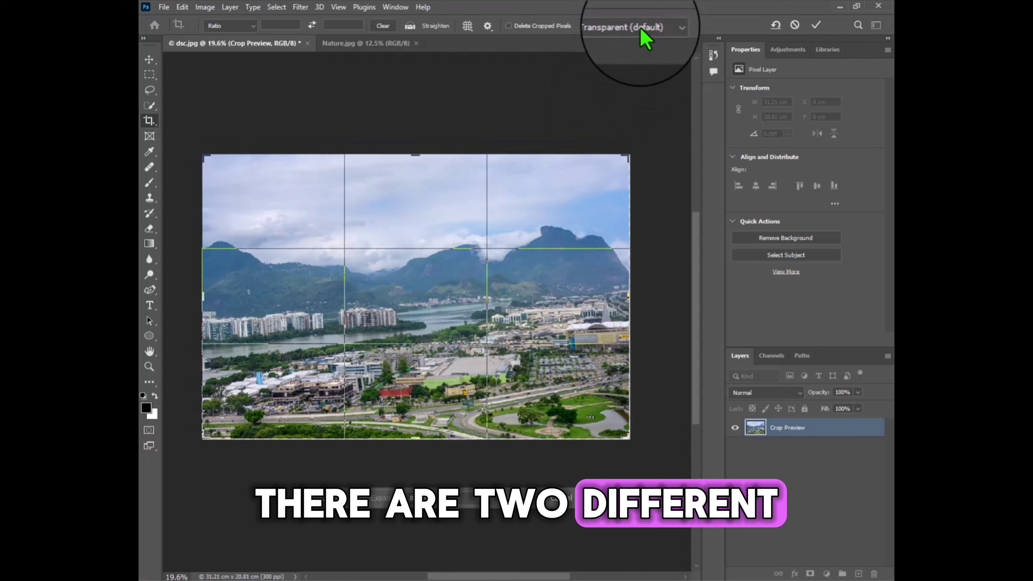
- Restart the Crop tool and set its fill to Content-Aware Fill
{"action": "left_click", "coordinate": [642, 29]}
{"action": "left_click", "coordinate": [623, 55]}
{"action": "left_click", "coordinate": [610, 91]}
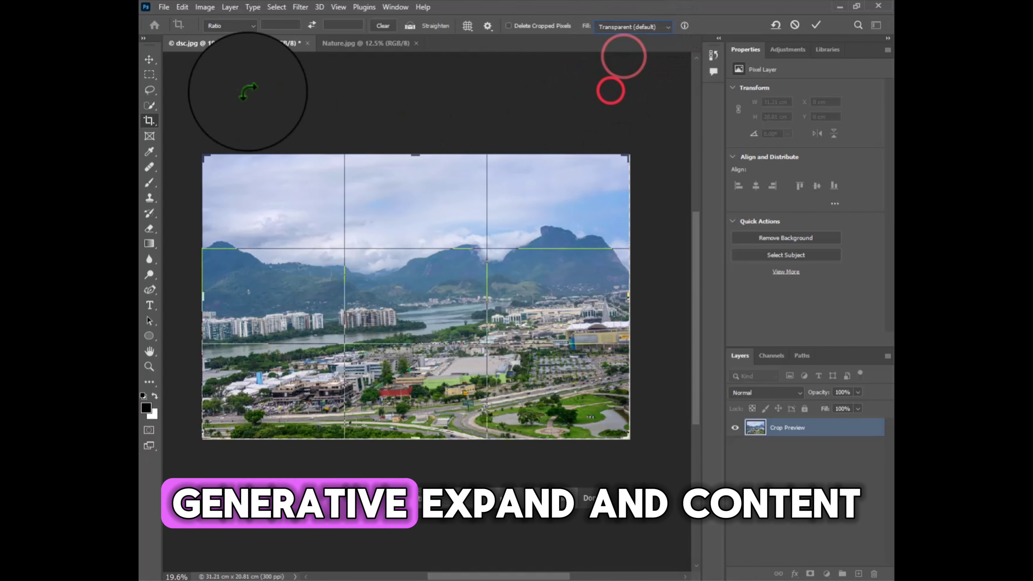
{"action": "left_click", "coordinate": [149, 60]}
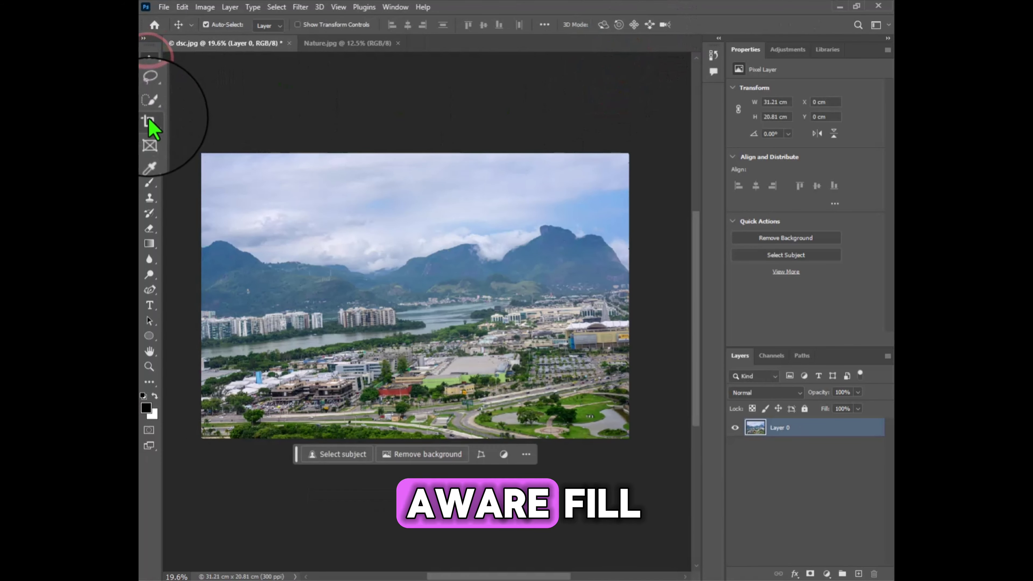
{"action": "left_click", "coordinate": [149, 121]}
{"action": "left_click", "coordinate": [634, 27]}
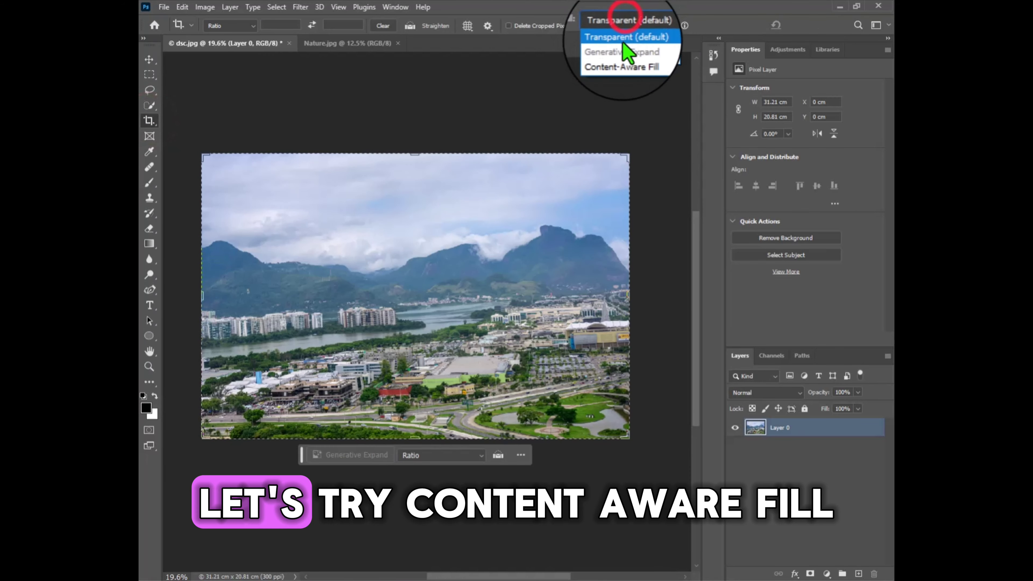
{"action": "left_click", "coordinate": [622, 57]}
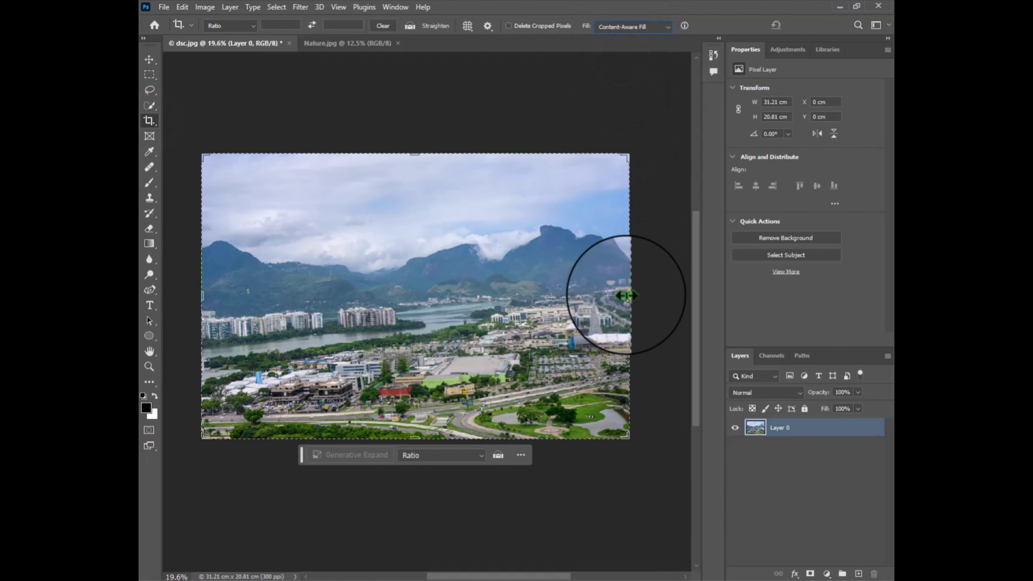
- Expand the photo's right and top edges to a canvas of about 32.4 × 22.2 cm and apply the content-aware crop
{"action": "left_click_drag", "start_coordinate": [629, 290], "coordinate": [636, 291]}
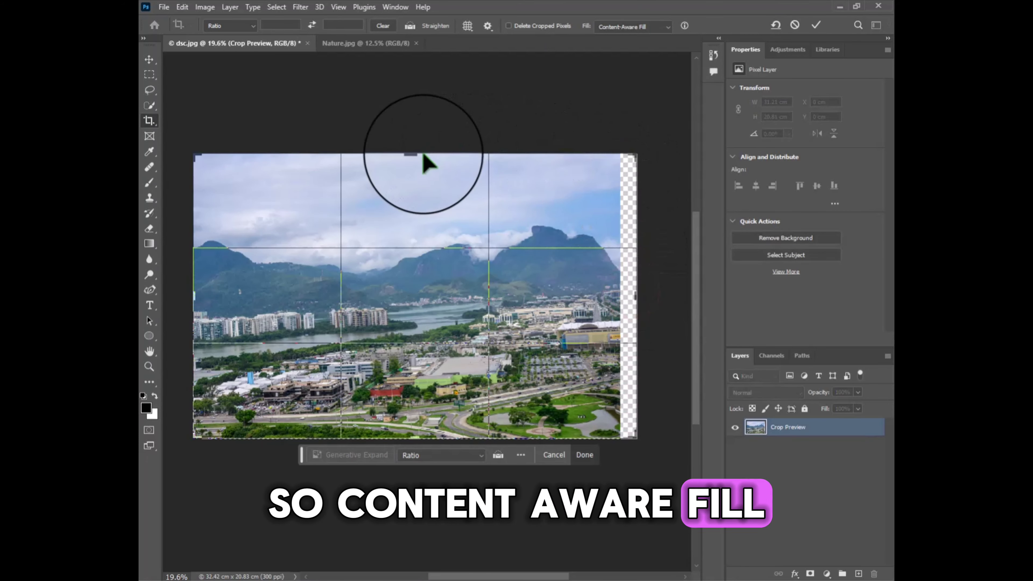
{"action": "left_click_drag", "start_coordinate": [415, 156], "coordinate": [421, 144]}
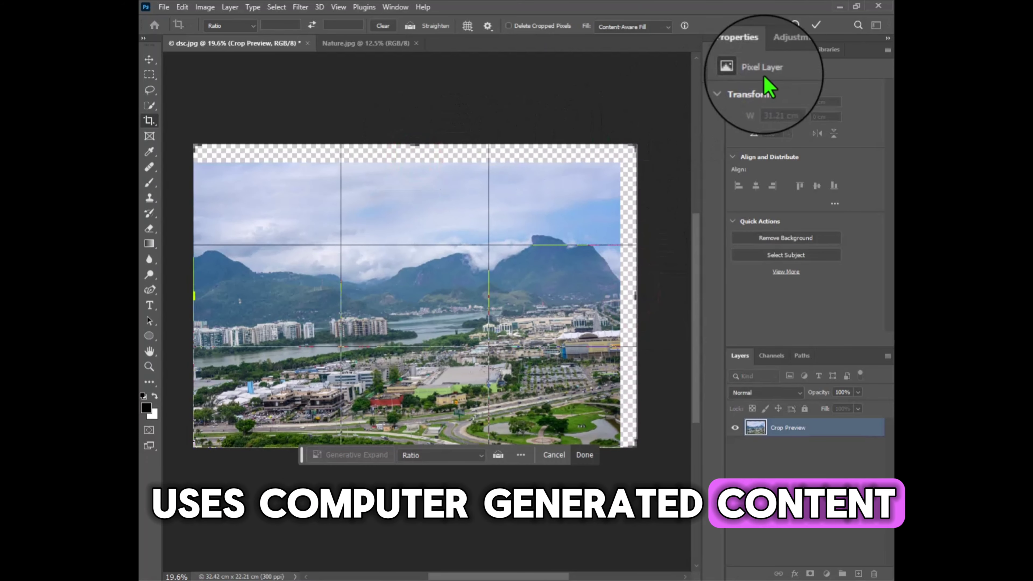
{"action": "left_click", "coordinate": [815, 25]}
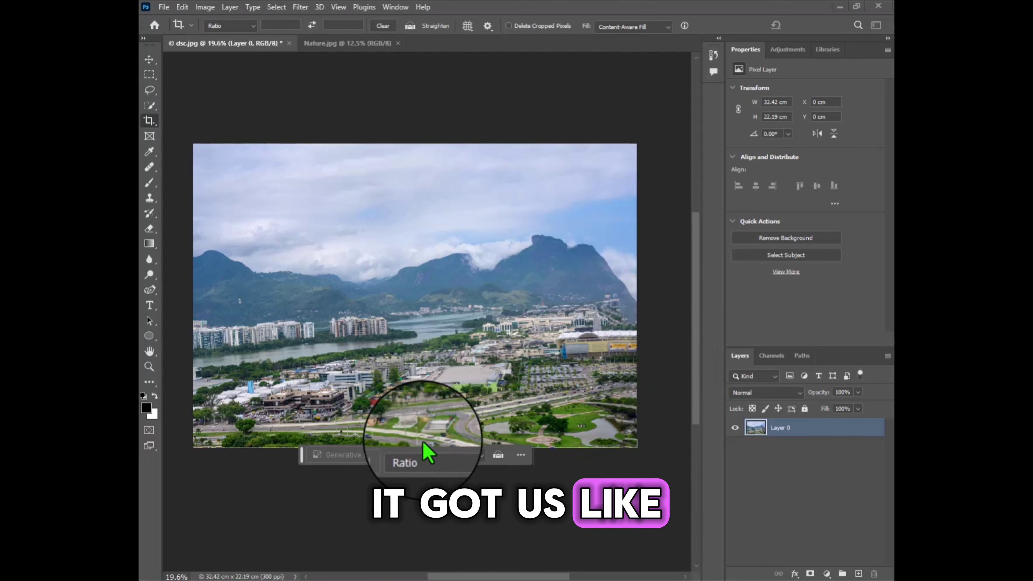
{"action": "left_click_drag", "start_coordinate": [301, 451], "coordinate": [300, 481]}
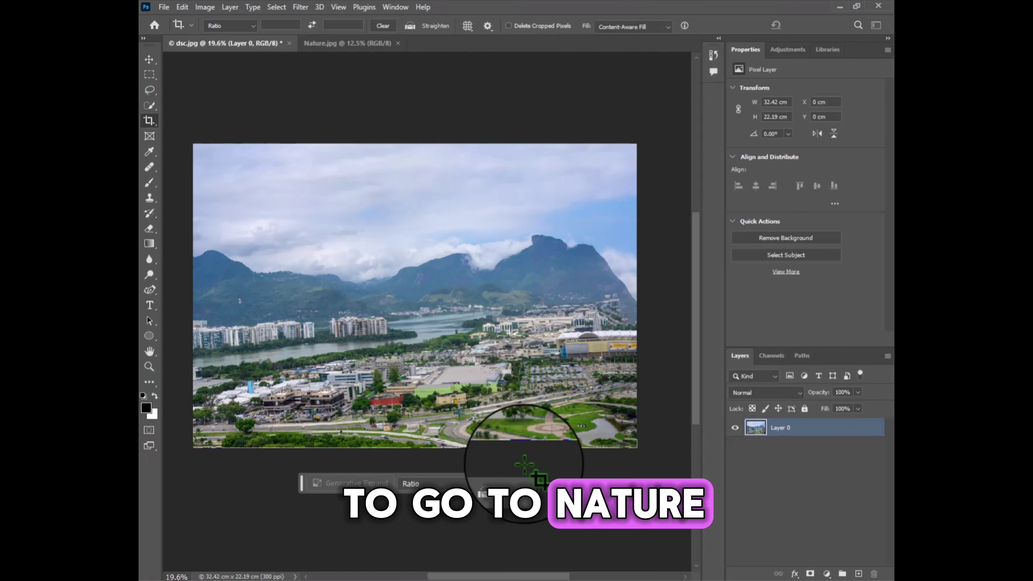
- Switch to Nature.jpg with the Move tool and convert its locked Background into a regular layer
{"action": "left_click", "coordinate": [330, 43]}
{"action": "left_click", "coordinate": [148, 60]}
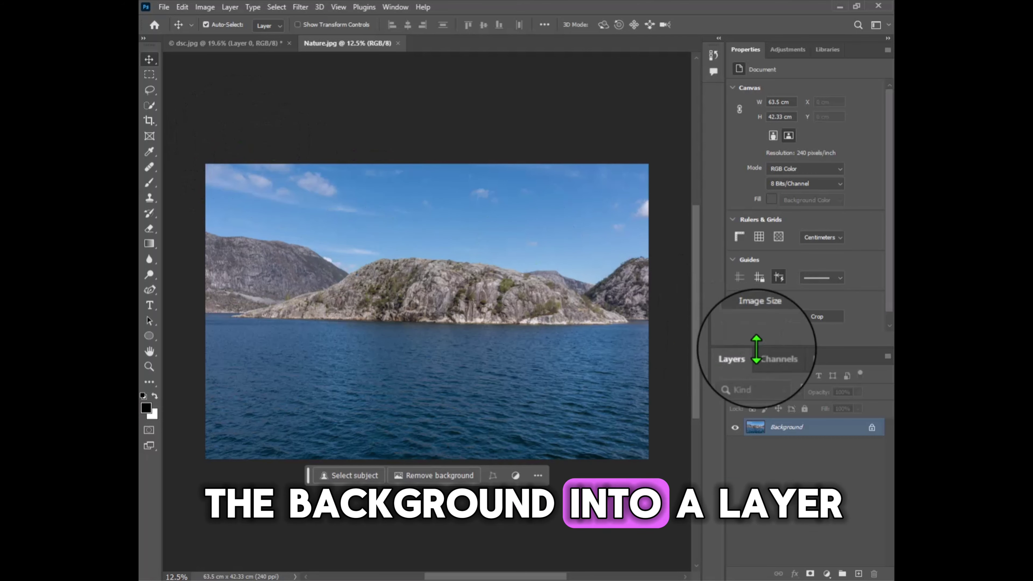
{"action": "left_click", "coordinate": [870, 428]}
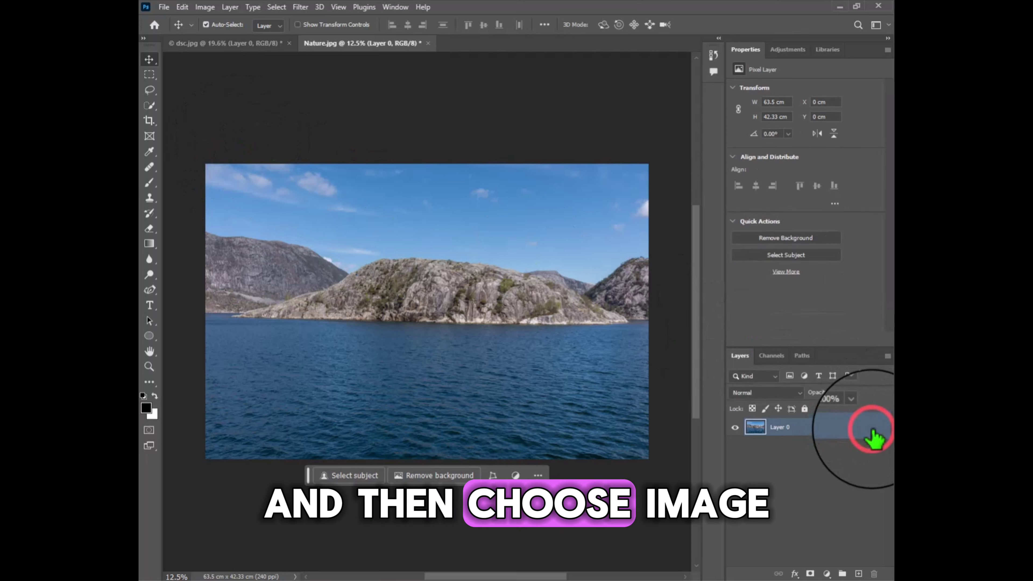
- Open the Canvas Size settings for Nature.jpg and set the units to inches
{"action": "left_click", "coordinate": [205, 7]}
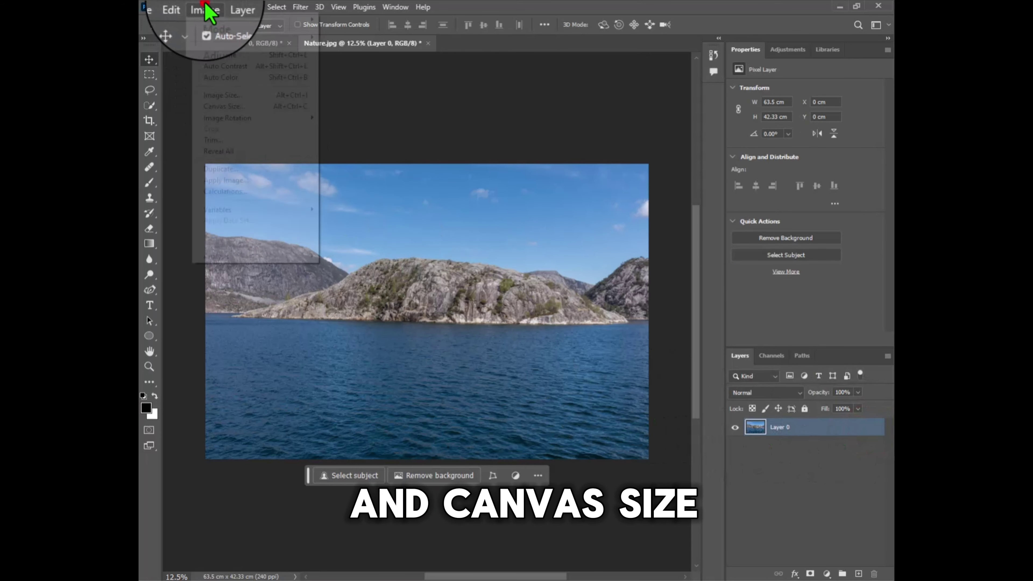
{"action": "left_click", "coordinate": [222, 106]}
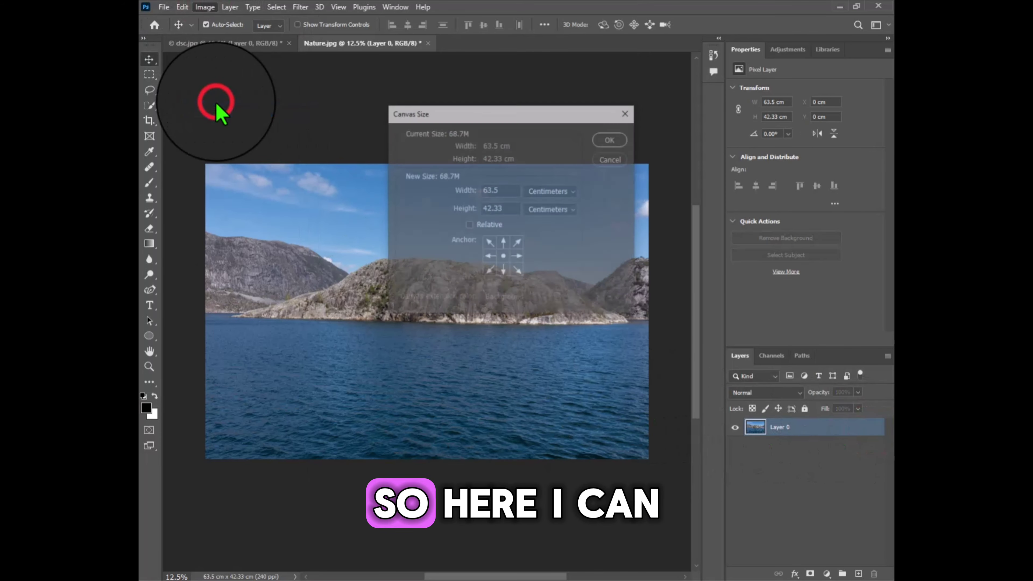
{"action": "left_click", "coordinate": [545, 209]}
{"action": "left_click", "coordinate": [537, 232]}
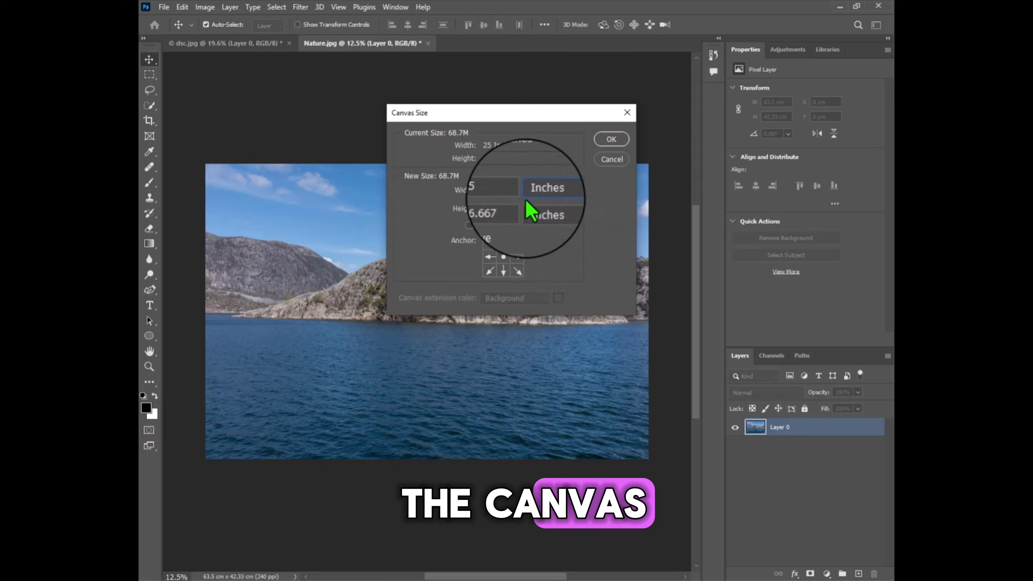
- Try a new canvas size of 15 inches wide by 10 inches high, anchored at the center
{"action": "double_click", "coordinate": [504, 191]}
{"action": "type", "text": "1"}
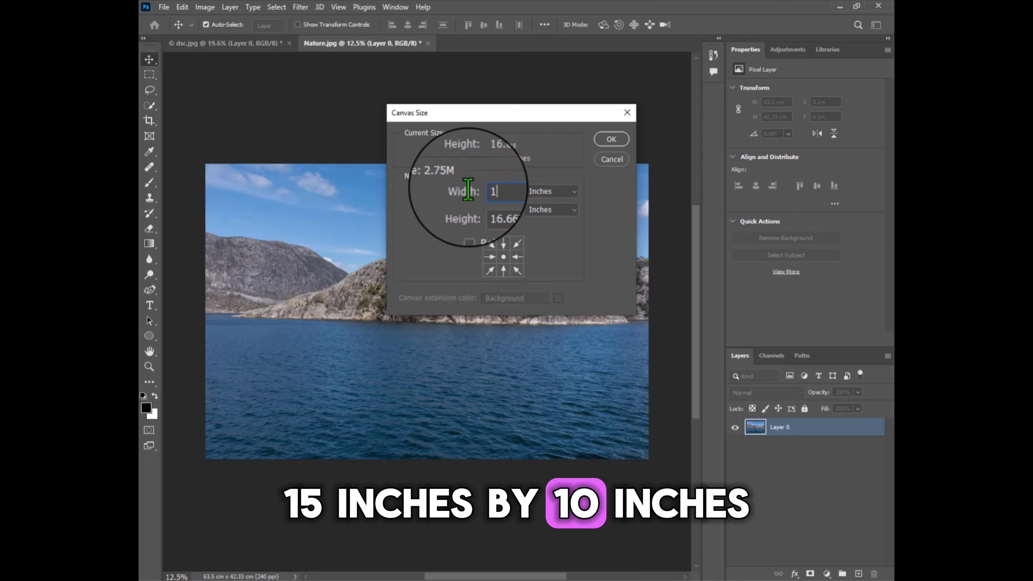
{"action": "type", "text": "5"}
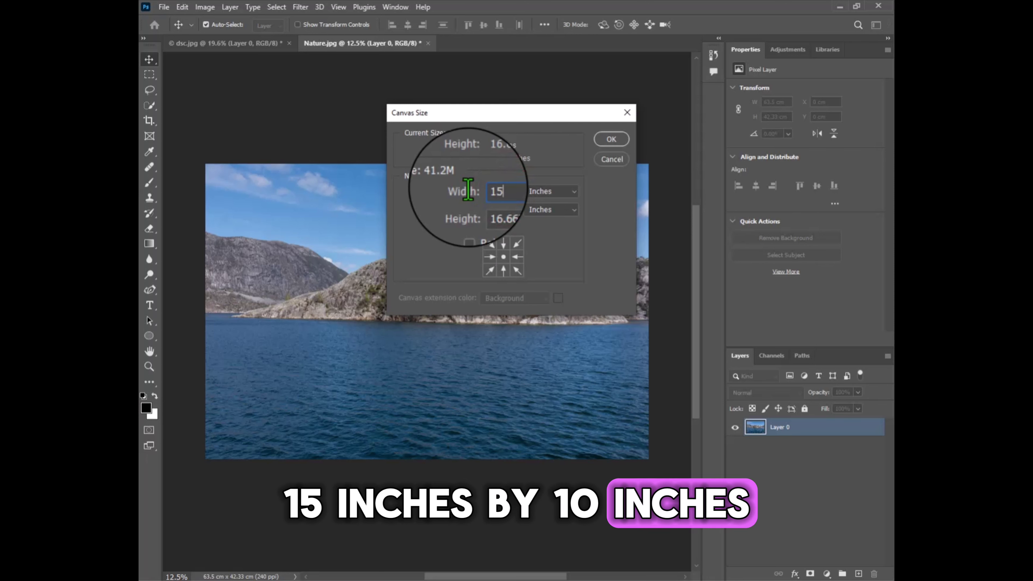
{"action": "double_click", "coordinate": [506, 209]}
{"action": "type", "text": "10"}
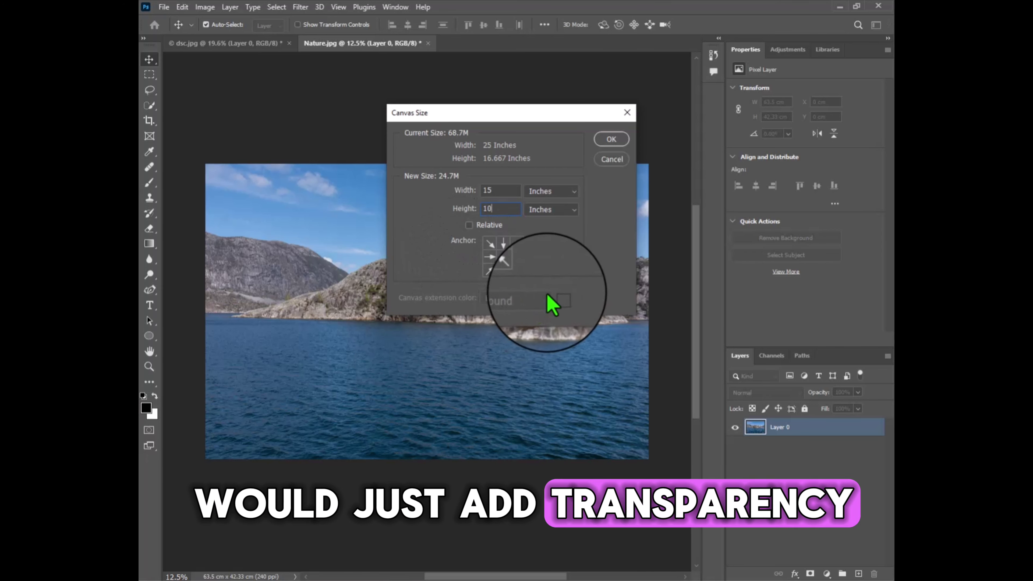
{"action": "left_click", "coordinate": [503, 257]}
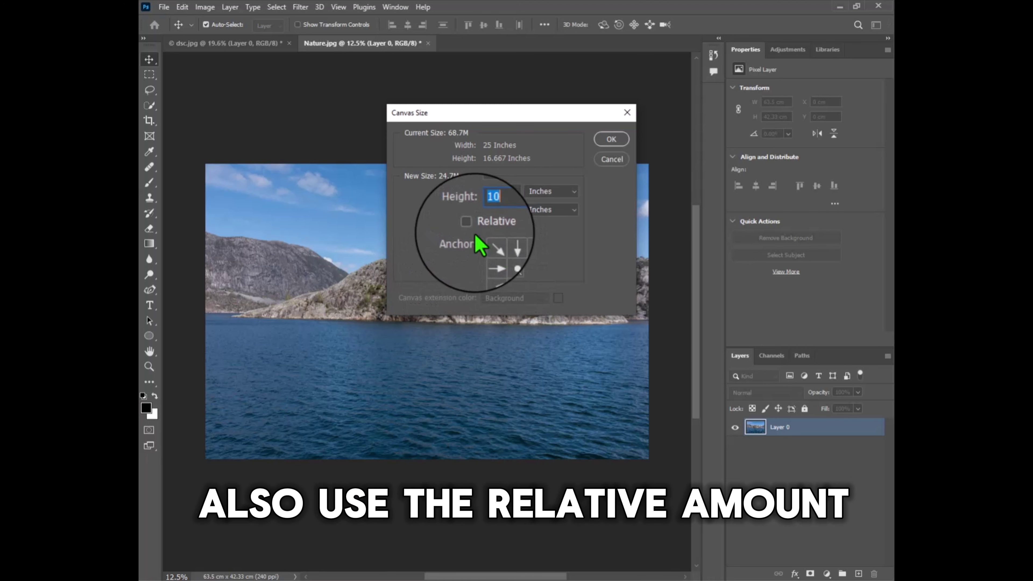
- Make the canvas size relative and set the amount to add to 2 inches in width and 3 inches in height
{"action": "left_click", "coordinate": [469, 221]}
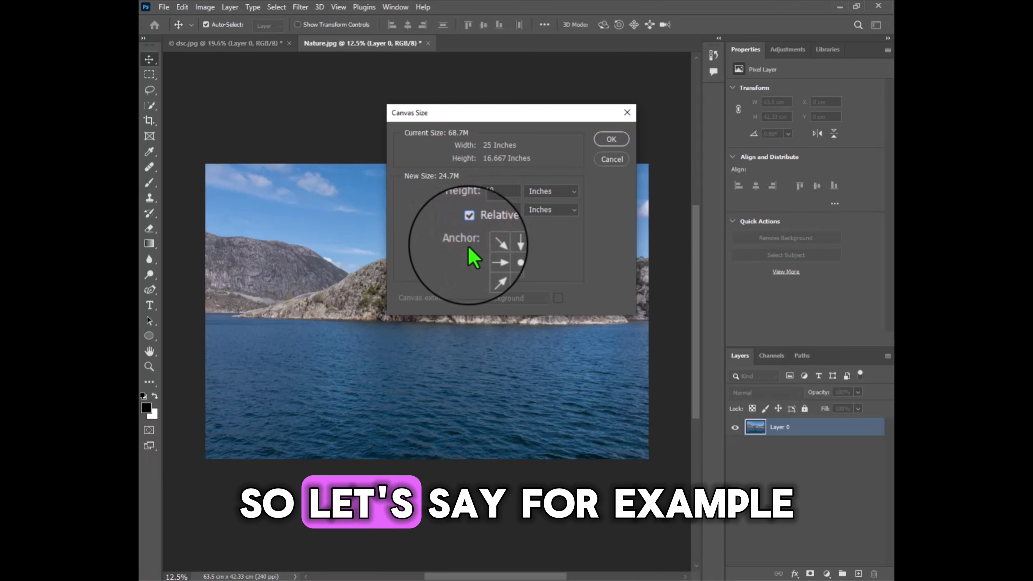
{"action": "left_click_drag", "start_coordinate": [502, 192], "coordinate": [461, 192]}
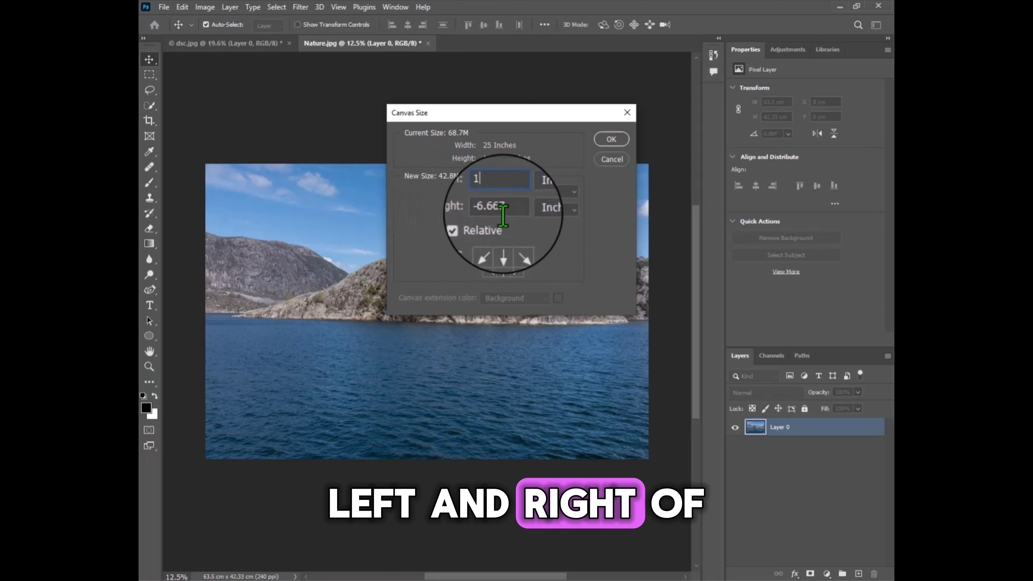
{"action": "left_click_drag", "start_coordinate": [523, 209], "coordinate": [476, 211]}
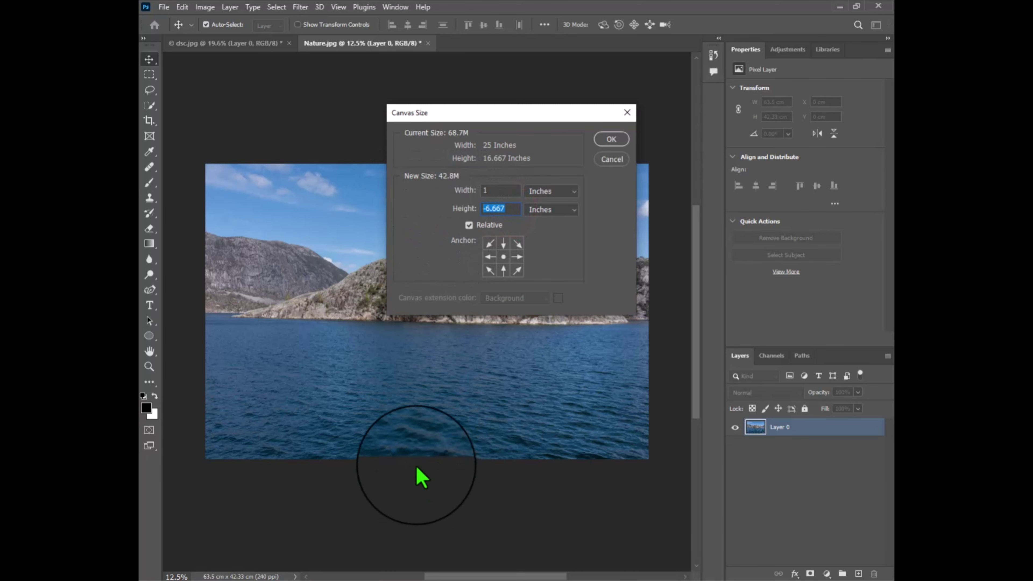
{"action": "double_click", "coordinate": [498, 189]}
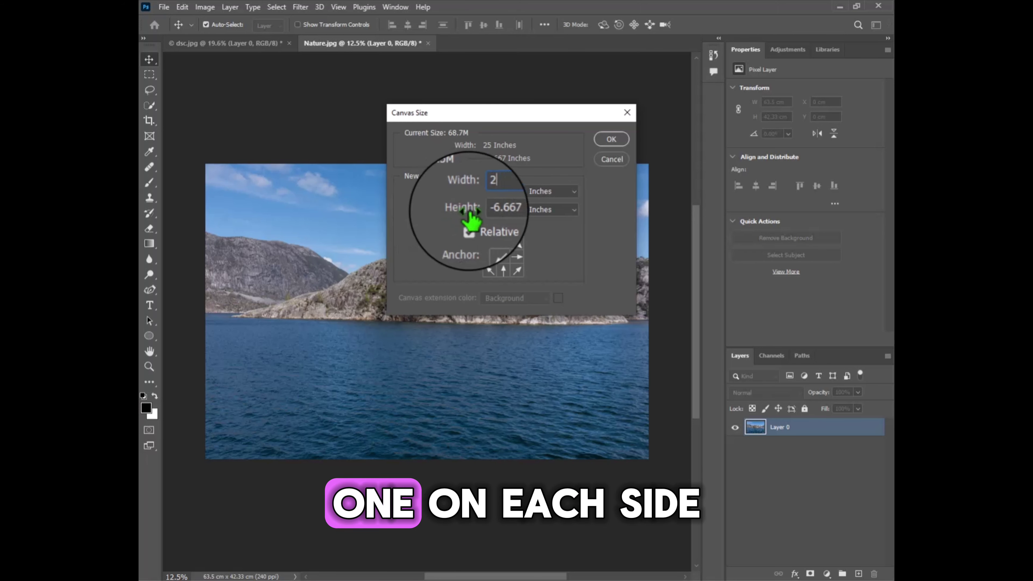
{"action": "left_click", "coordinate": [506, 209]}
{"action": "double_click", "coordinate": [506, 209]}
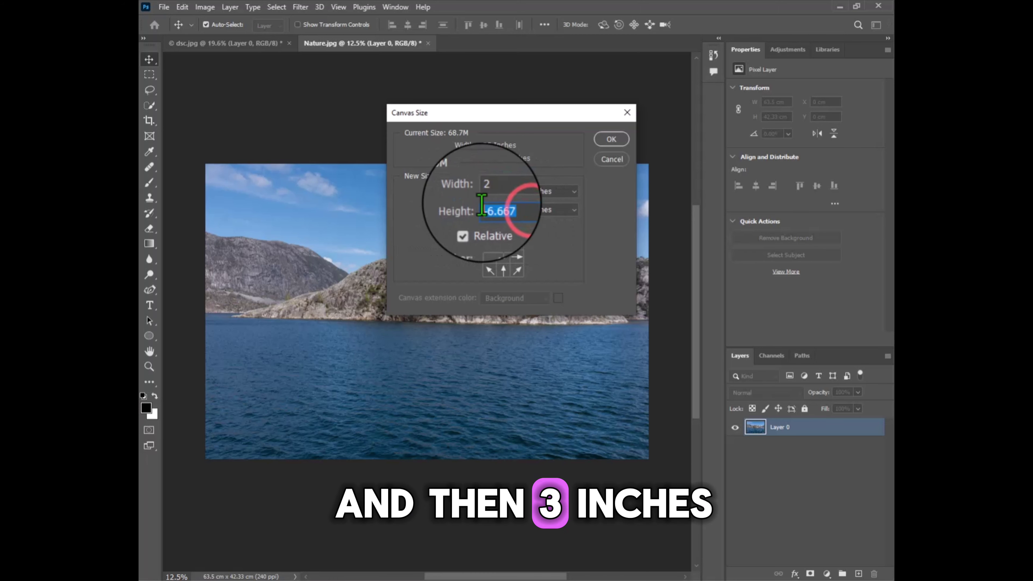
{"action": "type", "text": "3"}
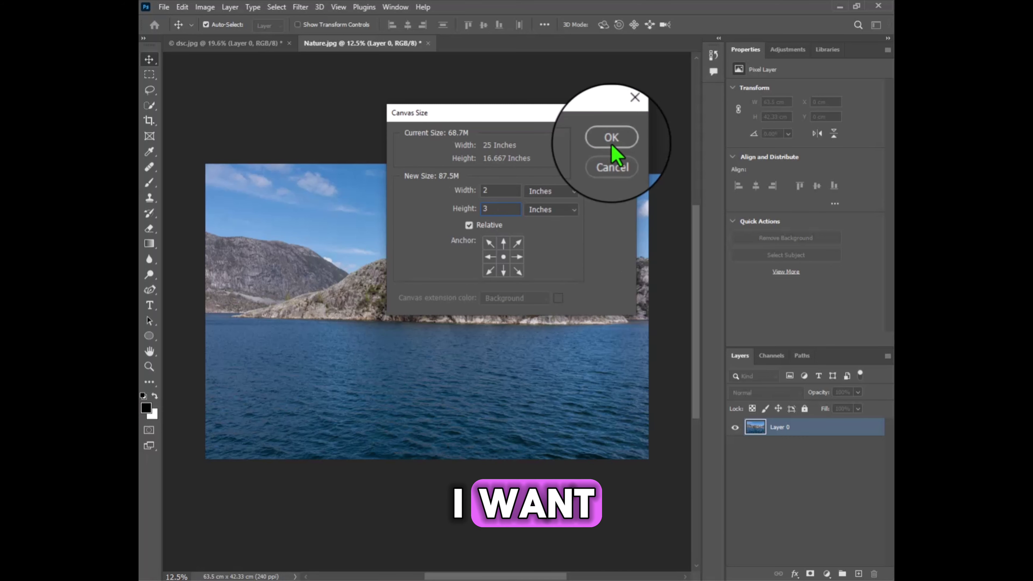
- Anchor the canvas extension at the center, apply it, and try repositioning the photo layer with the Move tool
{"action": "left_click", "coordinate": [504, 246]}
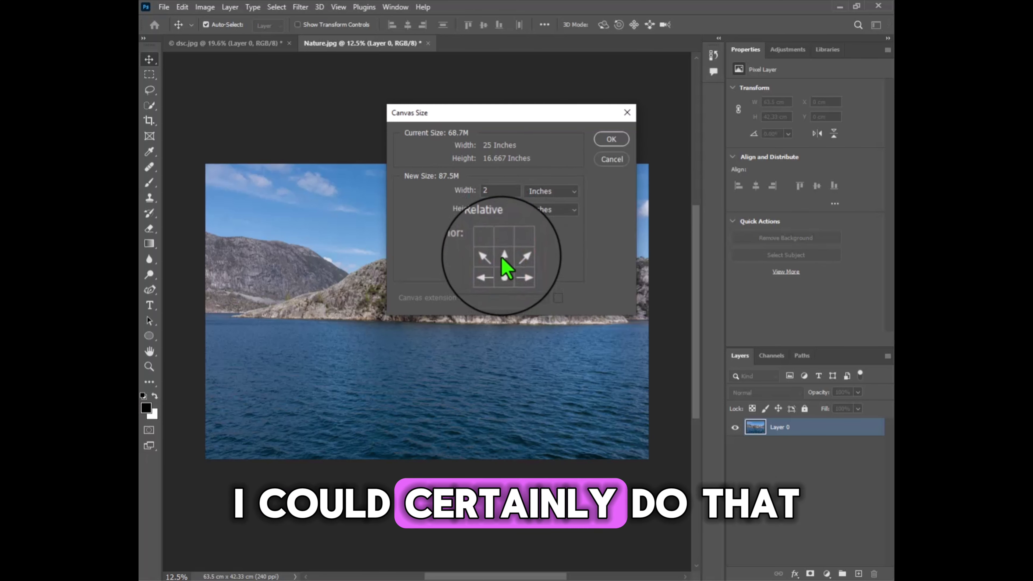
{"action": "left_click", "coordinate": [502, 256]}
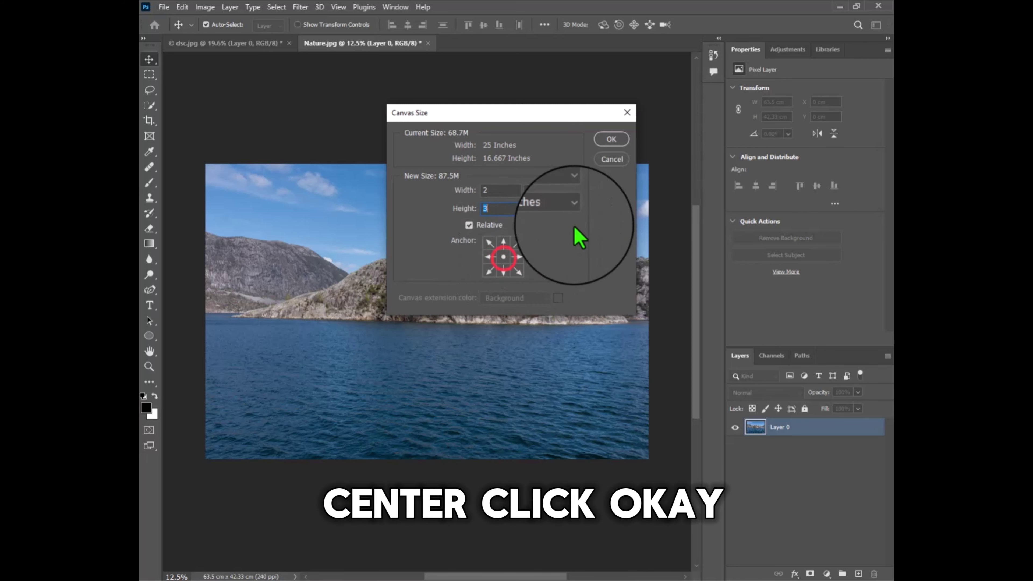
{"action": "left_click", "coordinate": [615, 134]}
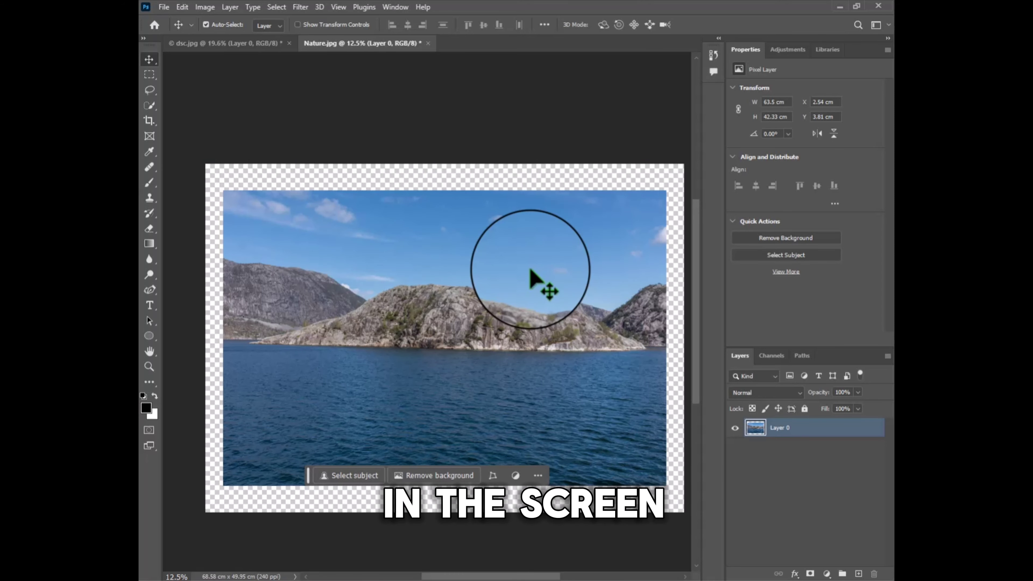
{"action": "key", "text": "ctrl+0"}
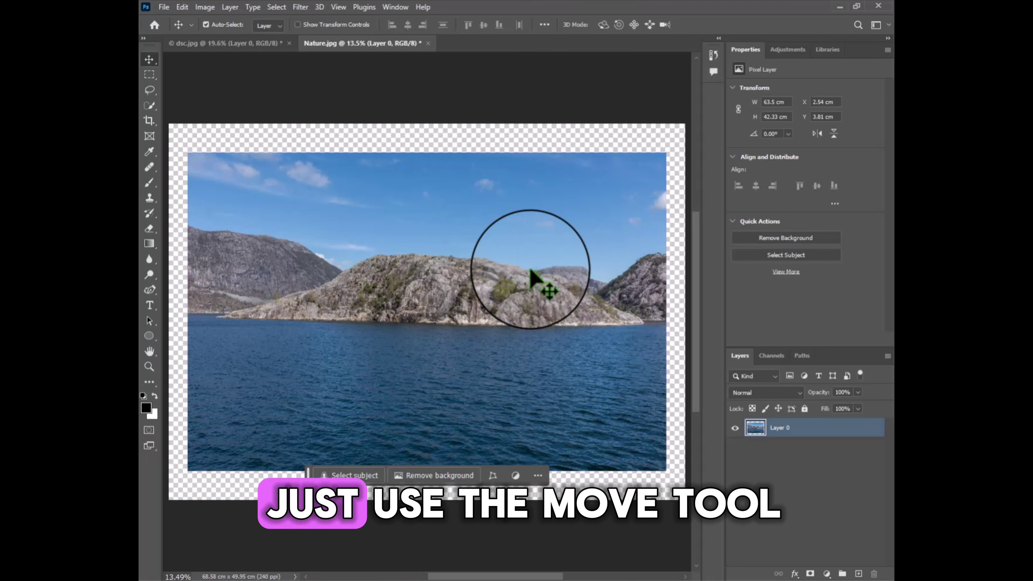
{"action": "mouse_move", "coordinate": [484, 287]}
{"action": "left_mouse_down"}
{"action": "mouse_move", "coordinate": [511, 288]}
{"action": "mouse_move", "coordinate": [482, 288]}
{"action": "left_mouse_up"}
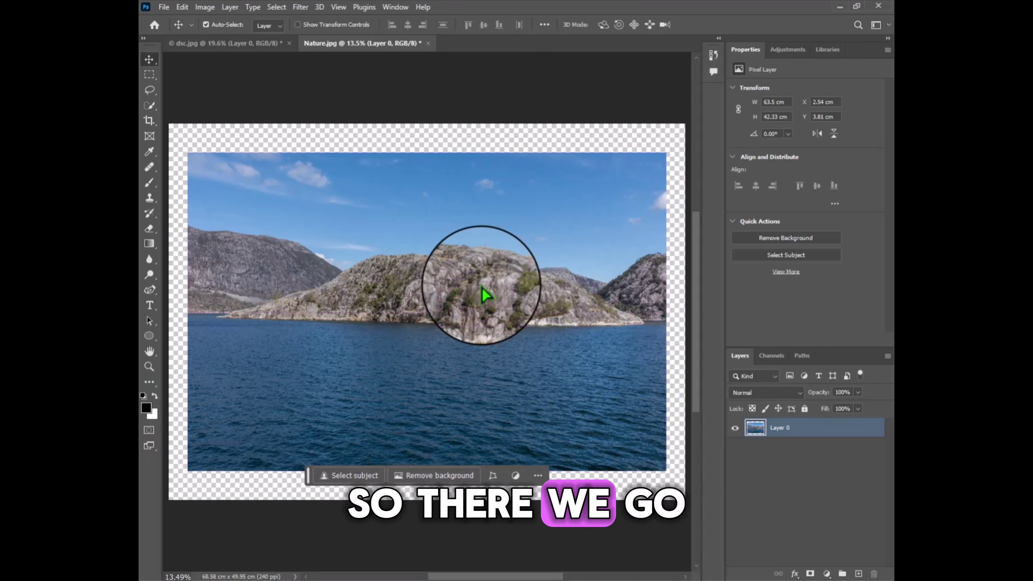